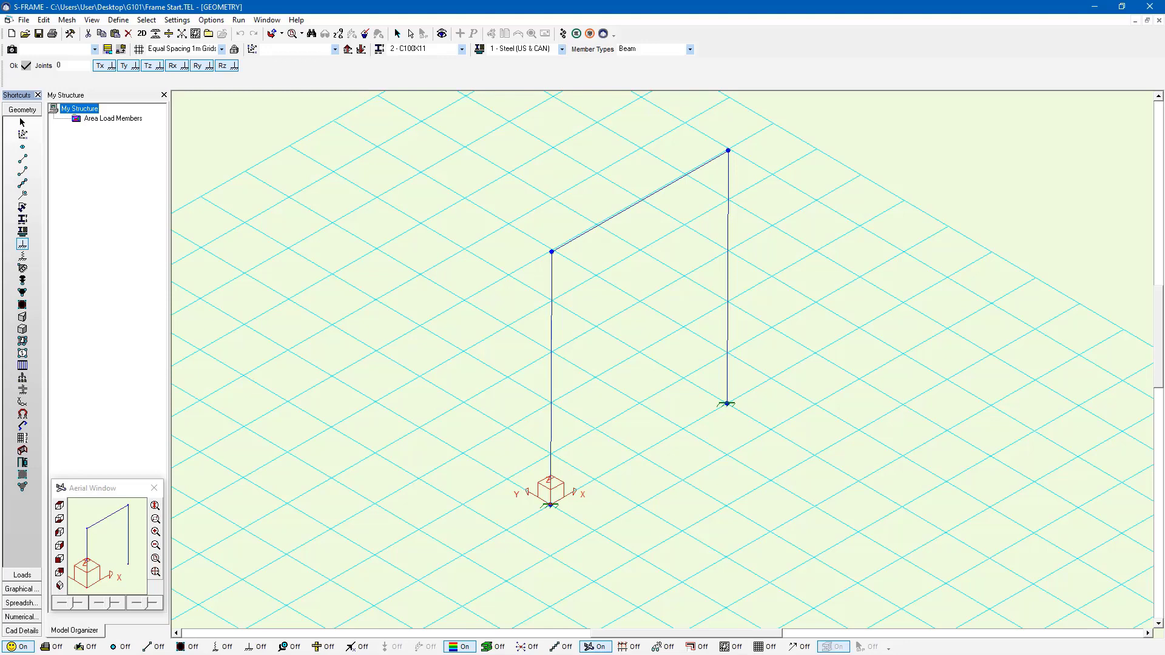
# Step: Switch to the Loads view and make 1 - Self Weight the current load case
pyautogui.click(24, 575)
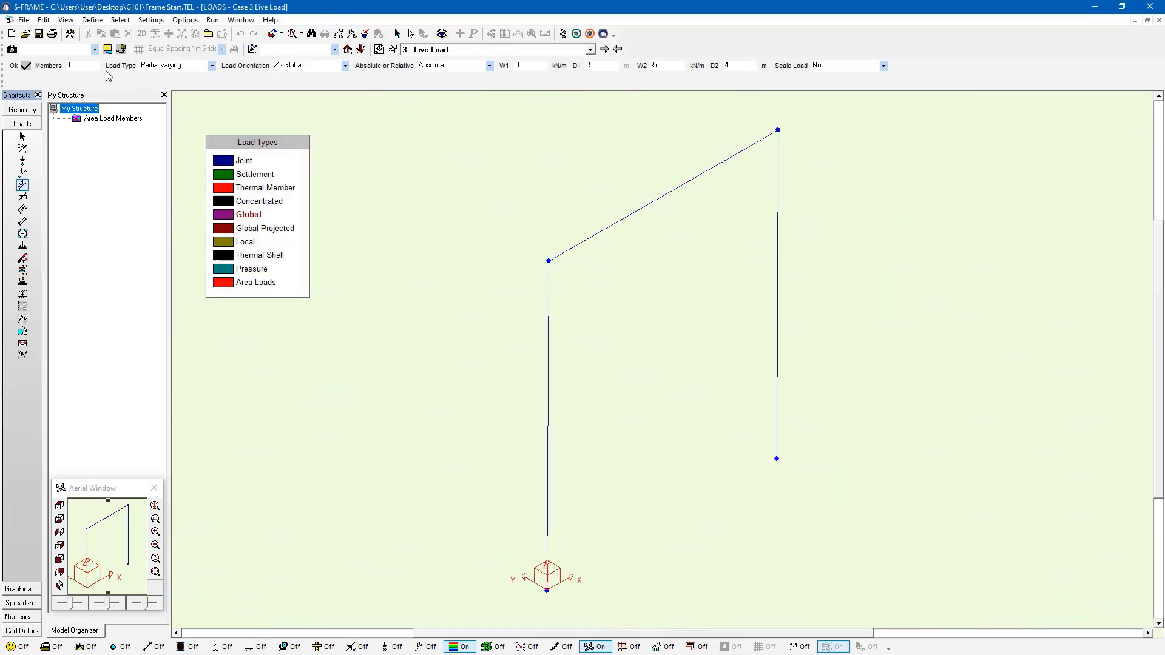
pyautogui.click(442, 50)
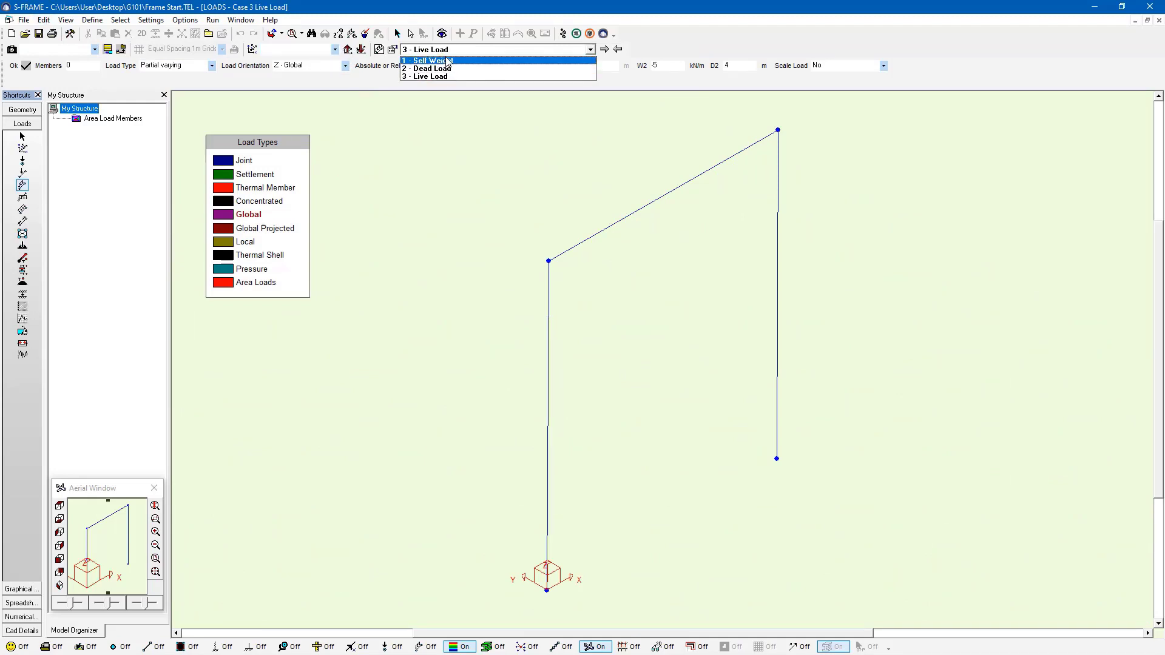
pyautogui.click(446, 60)
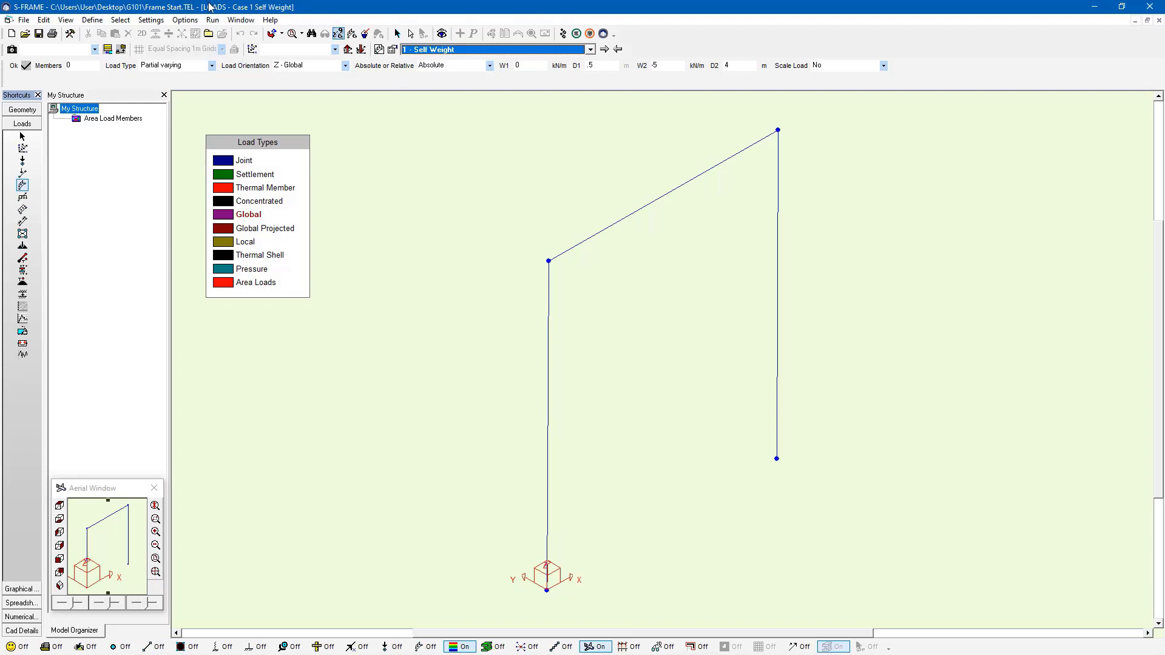
# Step: In Edit > Load Combinations, give combination 1 the description '1.25D + 1.5L'
pyautogui.click(43, 20)
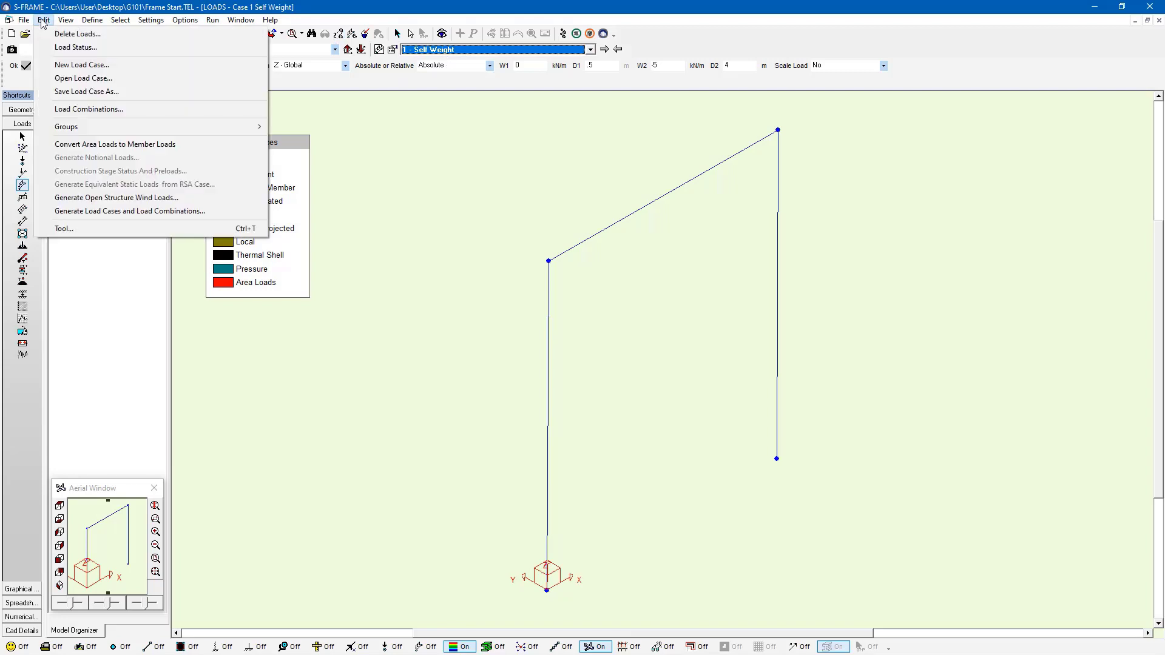
pyautogui.click(114, 110)
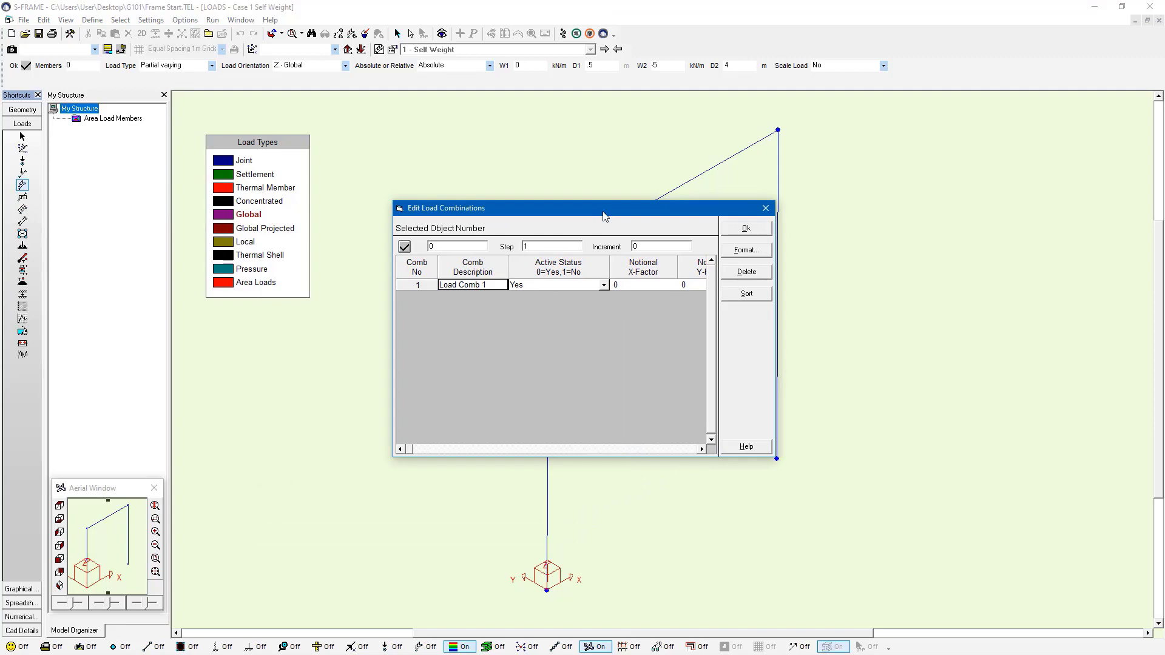
pyautogui.write('1.25D + 1.5L')
pyautogui.click(606, 285)
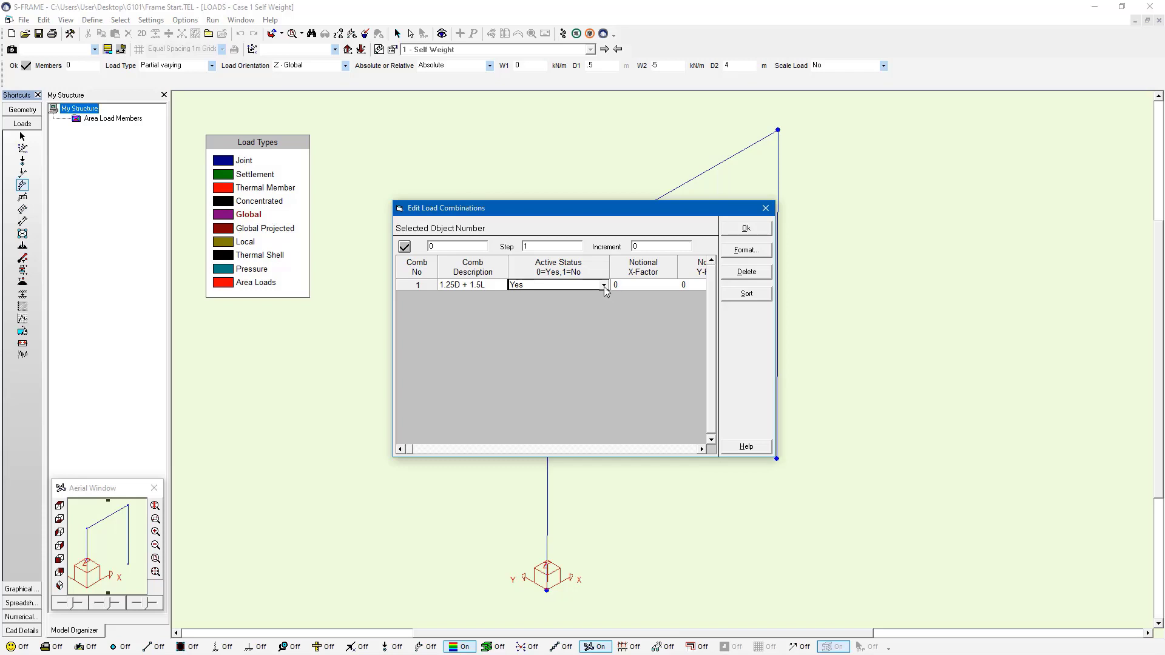
pyautogui.press('Tab')
pyautogui.press('Tab')
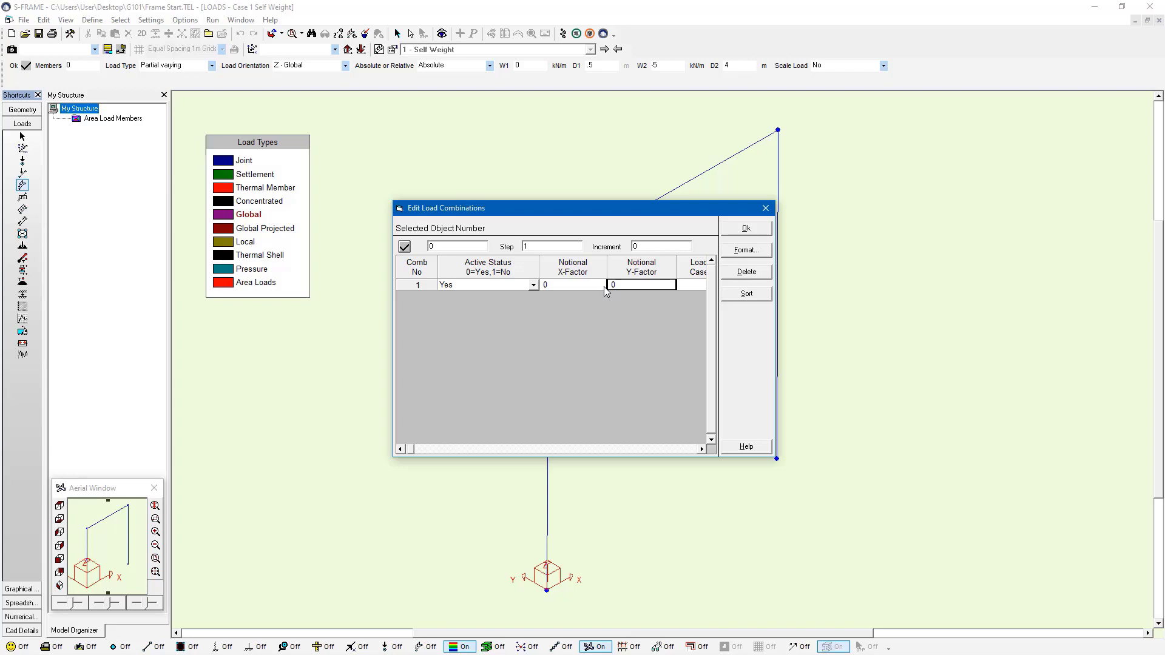
# Step: Add Self Weight and Dead Load to combination 1, each with factor 1.25
pyautogui.press('Tab')
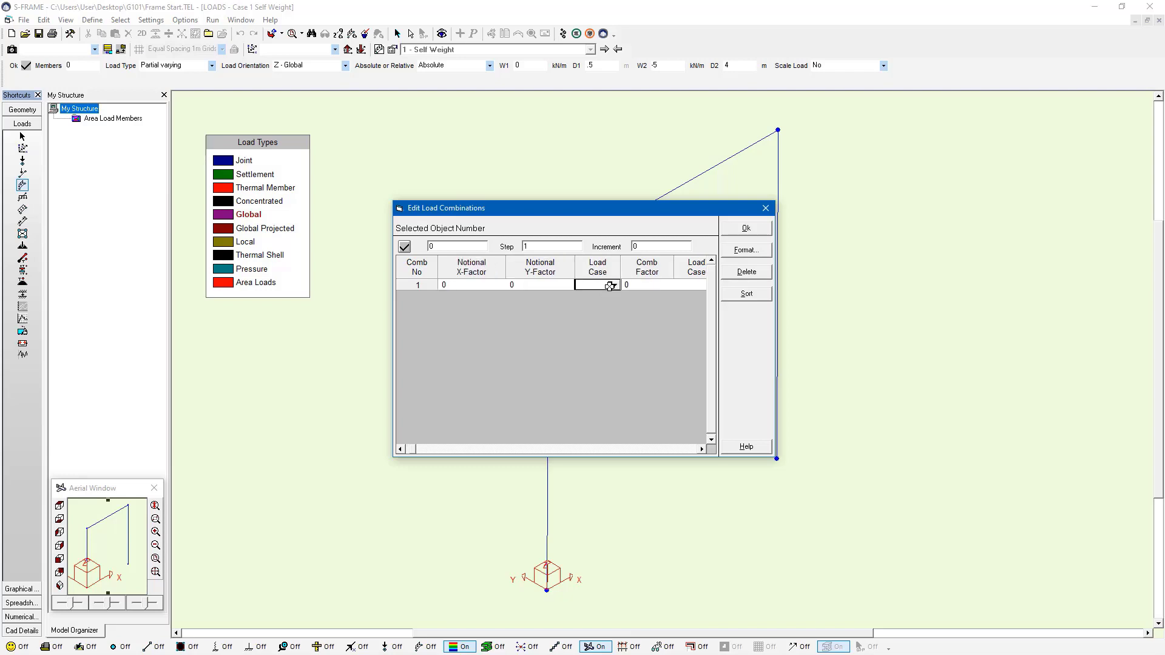
pyautogui.click(614, 286)
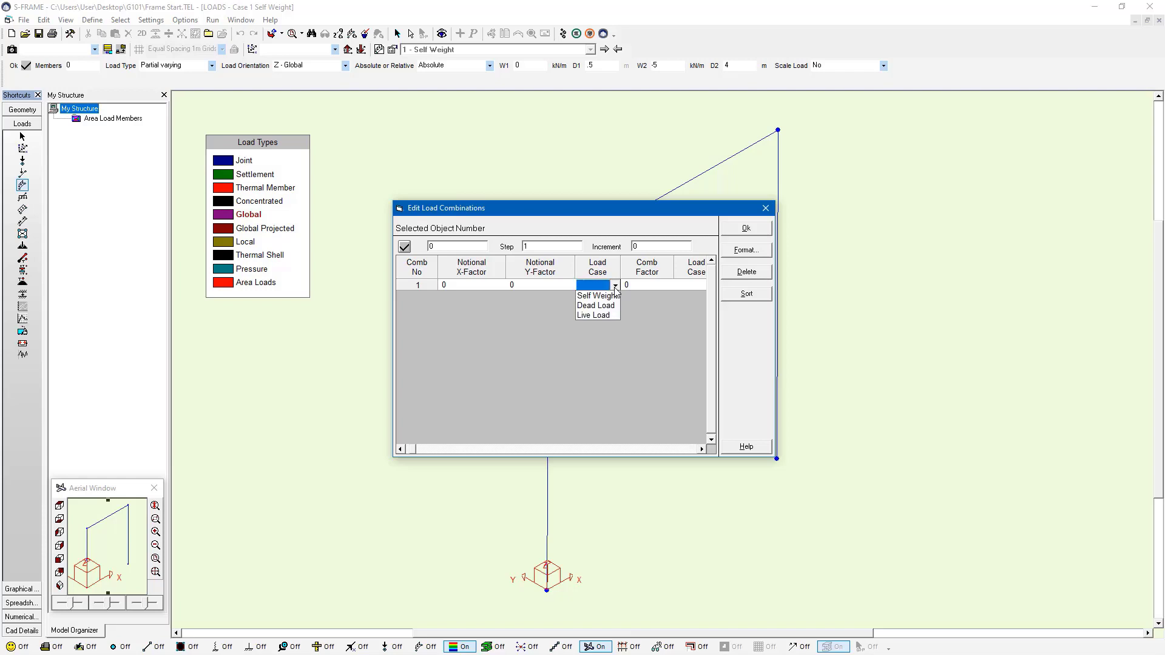
pyautogui.click(614, 296)
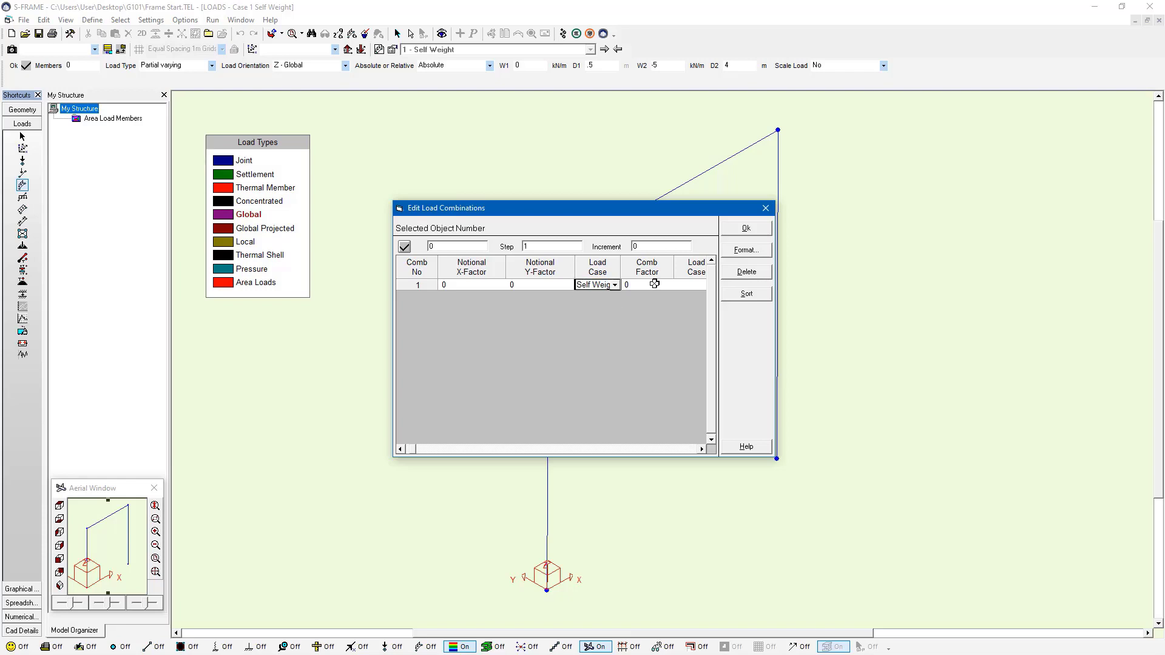
pyautogui.click(655, 285)
pyautogui.write('1.25')
pyautogui.press('Tab')
pyautogui.click(646, 285)
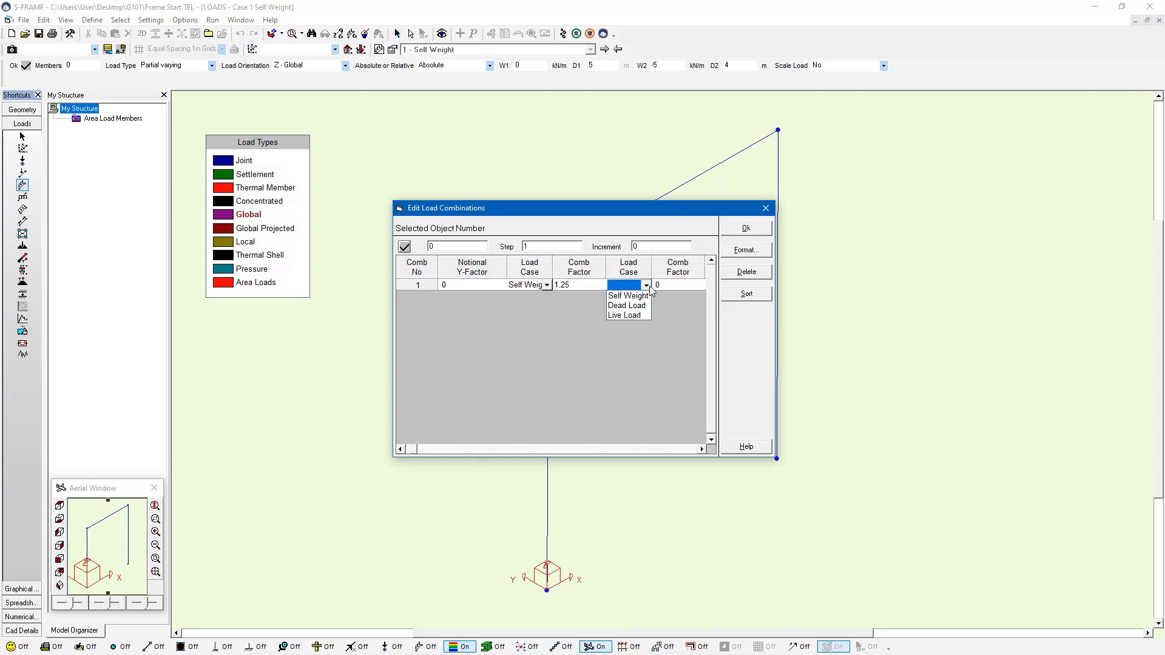
pyautogui.click(644, 304)
pyautogui.click(664, 283)
pyautogui.write('1.25')
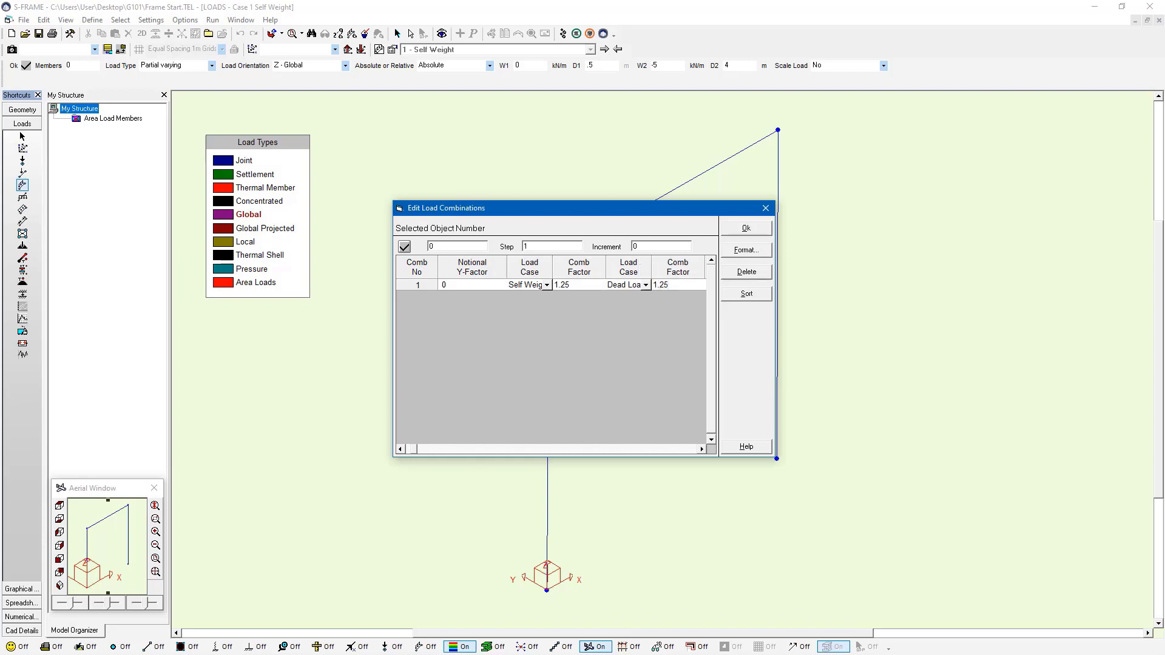
pyautogui.press('Tab')
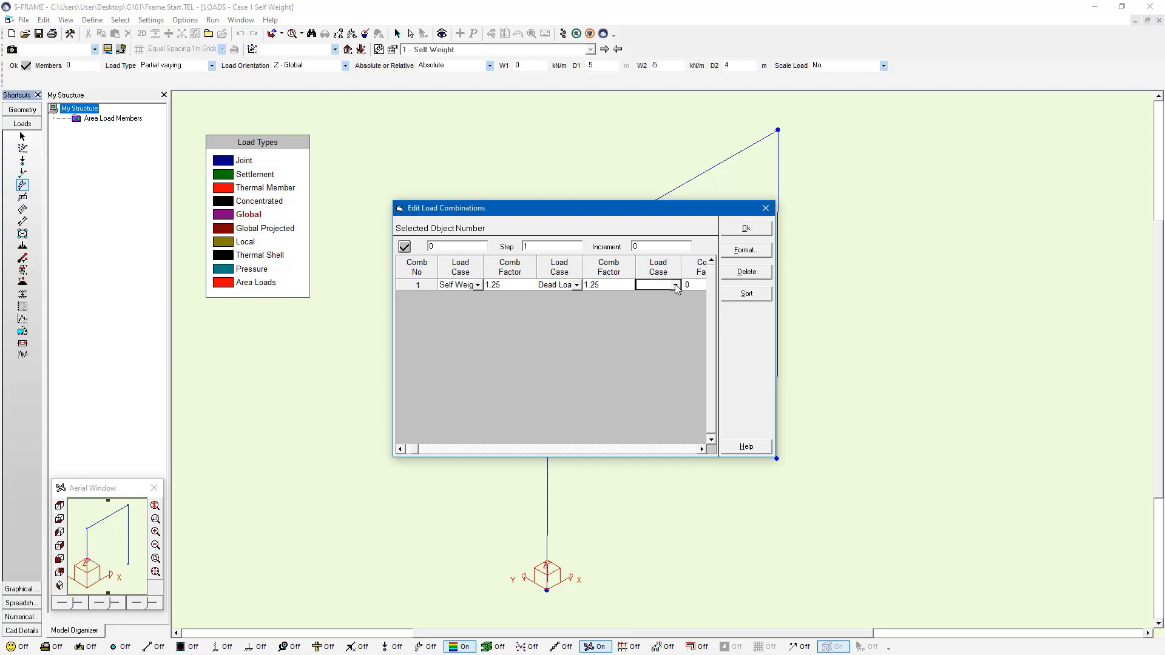
# Step: Add Live Load to combination 1 with factor 1.5
pyautogui.click(675, 285)
pyautogui.click(657, 315)
pyautogui.press('Tab')
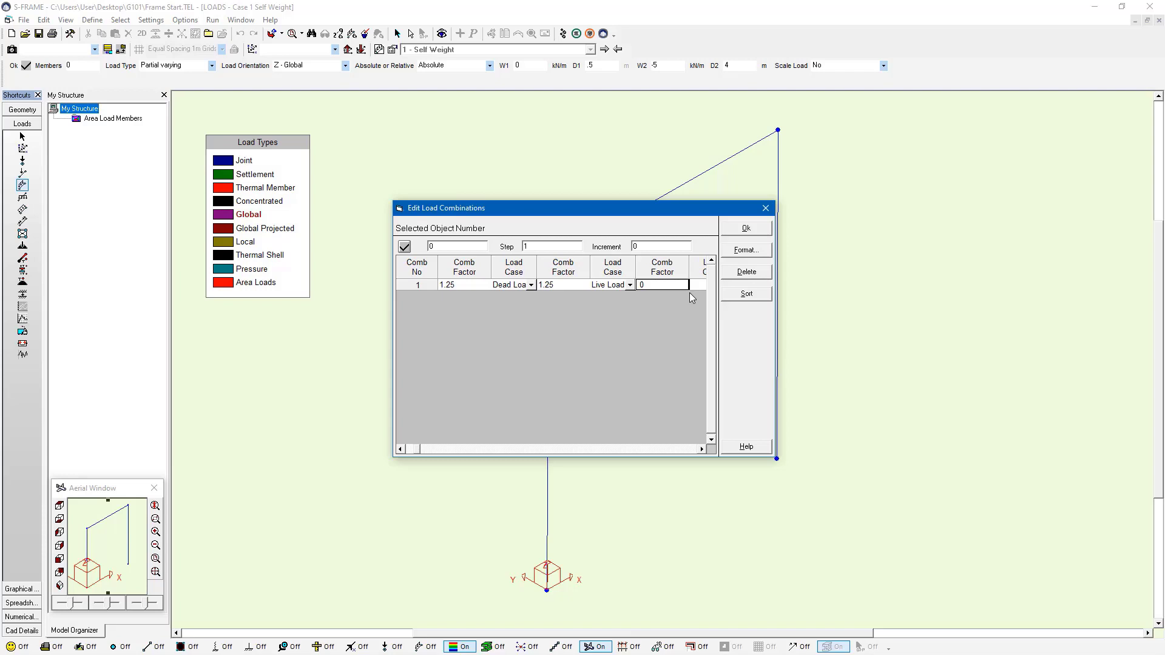
pyautogui.write('1.5')
# Step: Accept combination 1 and show the Loads Initialize spreadsheet listing Self Weight, Dead Load and Live Load
pyautogui.click(763, 233)
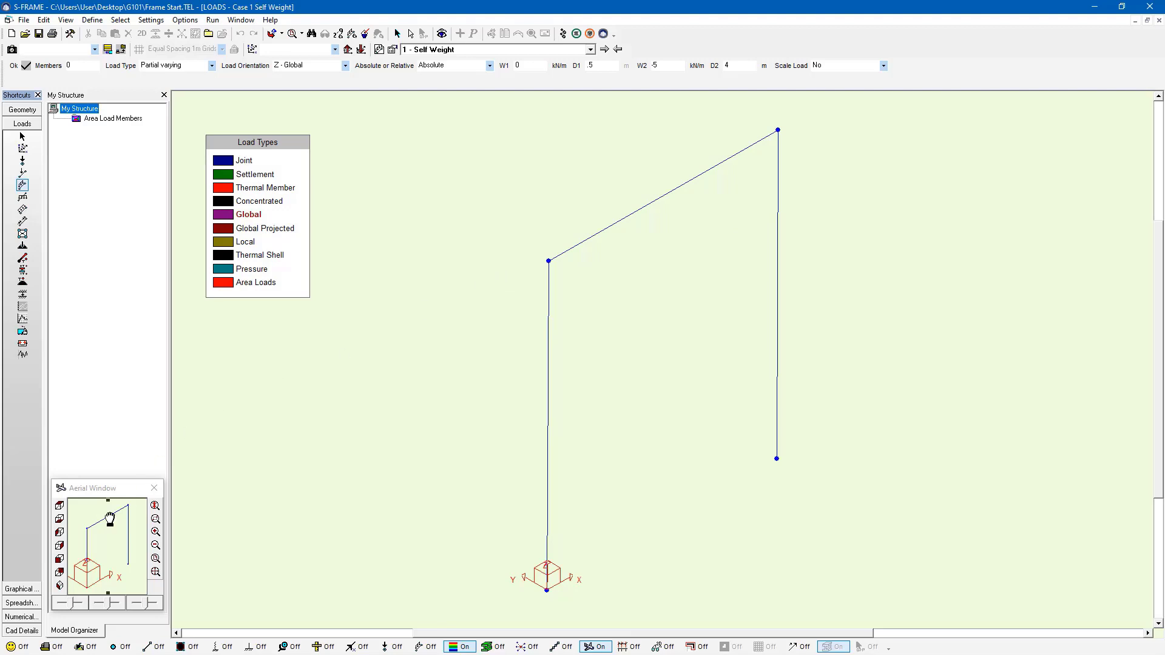
pyautogui.click(21, 603)
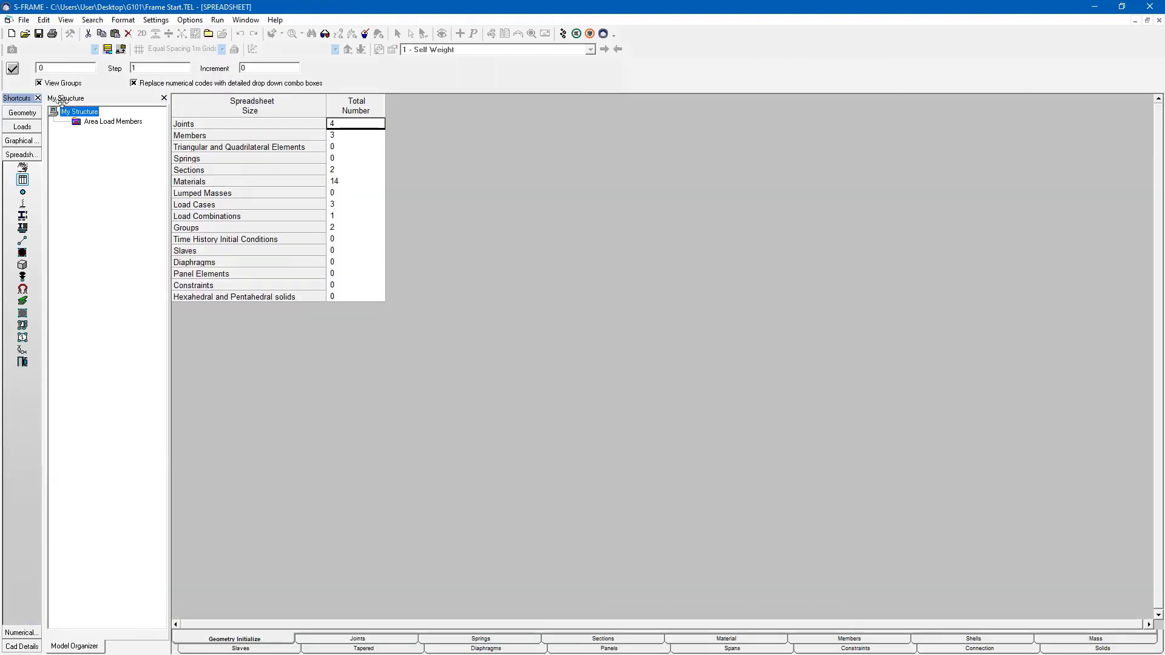
pyautogui.click(22, 167)
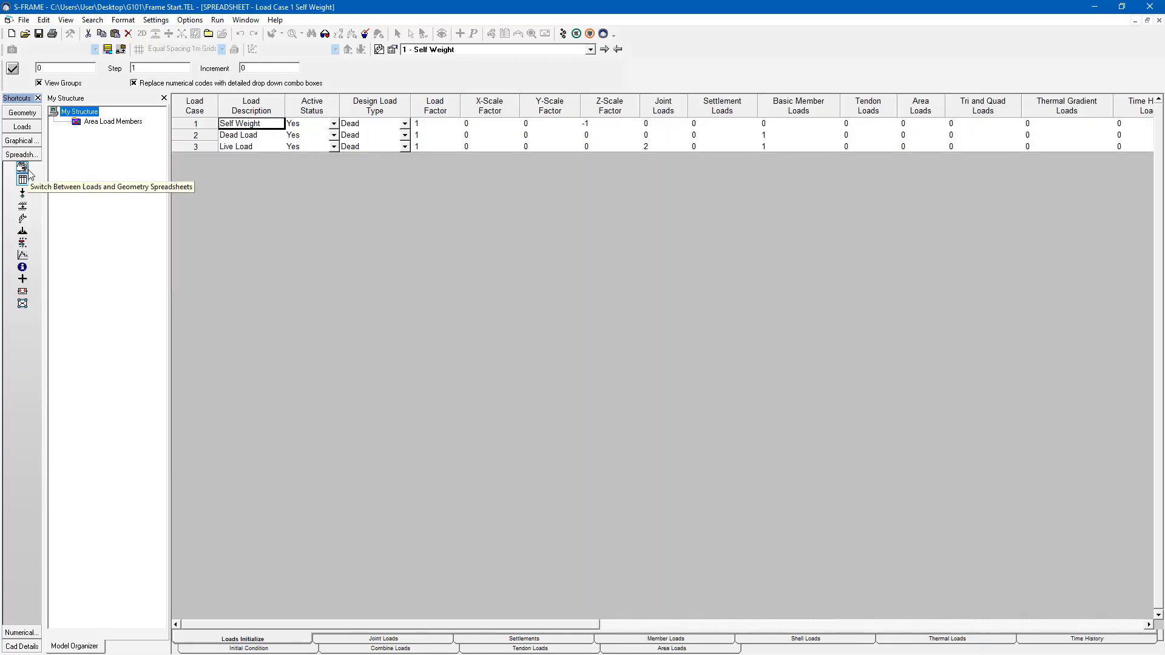
# Step: In the Load Combination spreadsheet, add combination row 2 described as '1.0D + 1.0L'
pyautogui.click(22, 280)
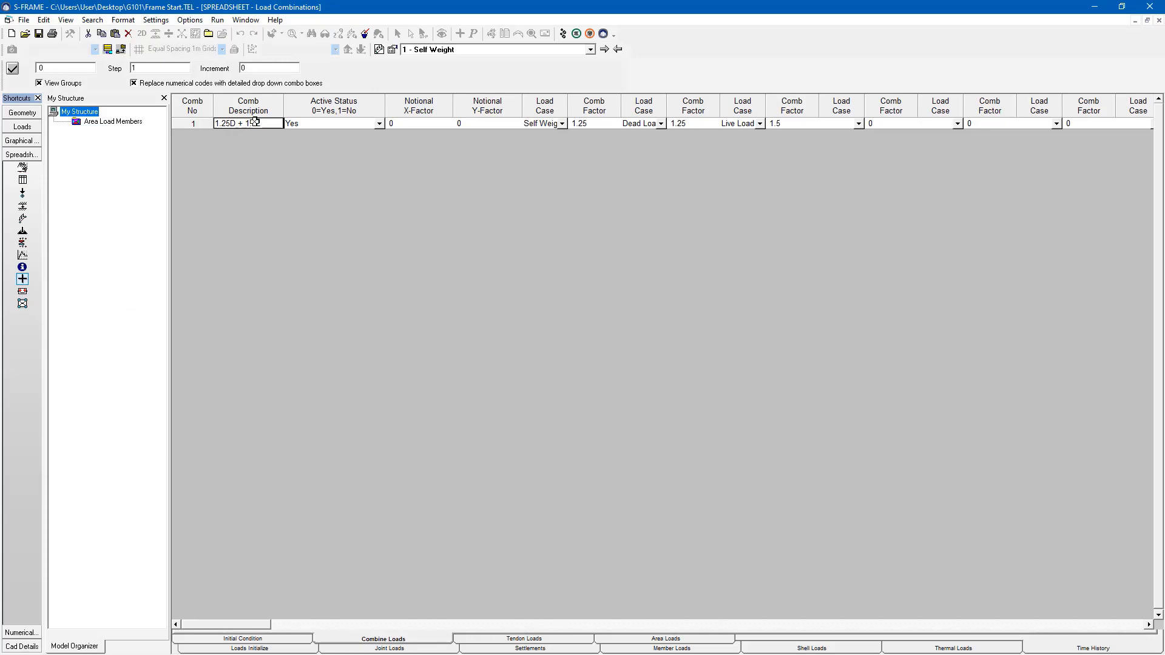
pyautogui.press('Down')
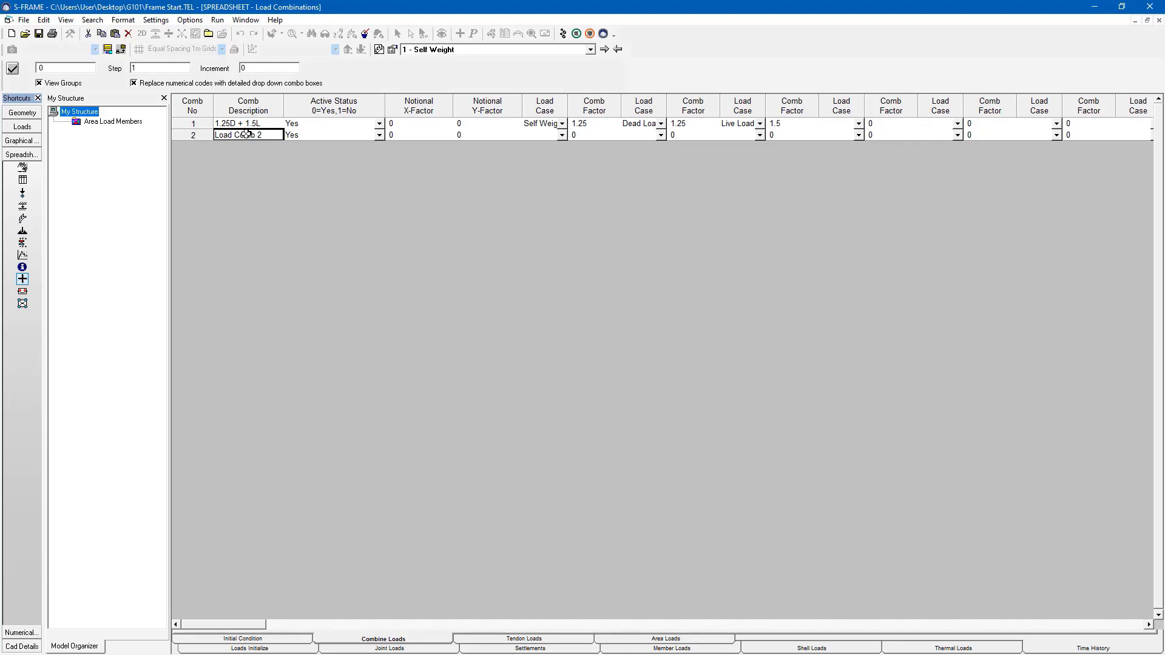
pyautogui.write('1.0D + 1.0L')
pyautogui.click(229, 135)
pyautogui.write('D')
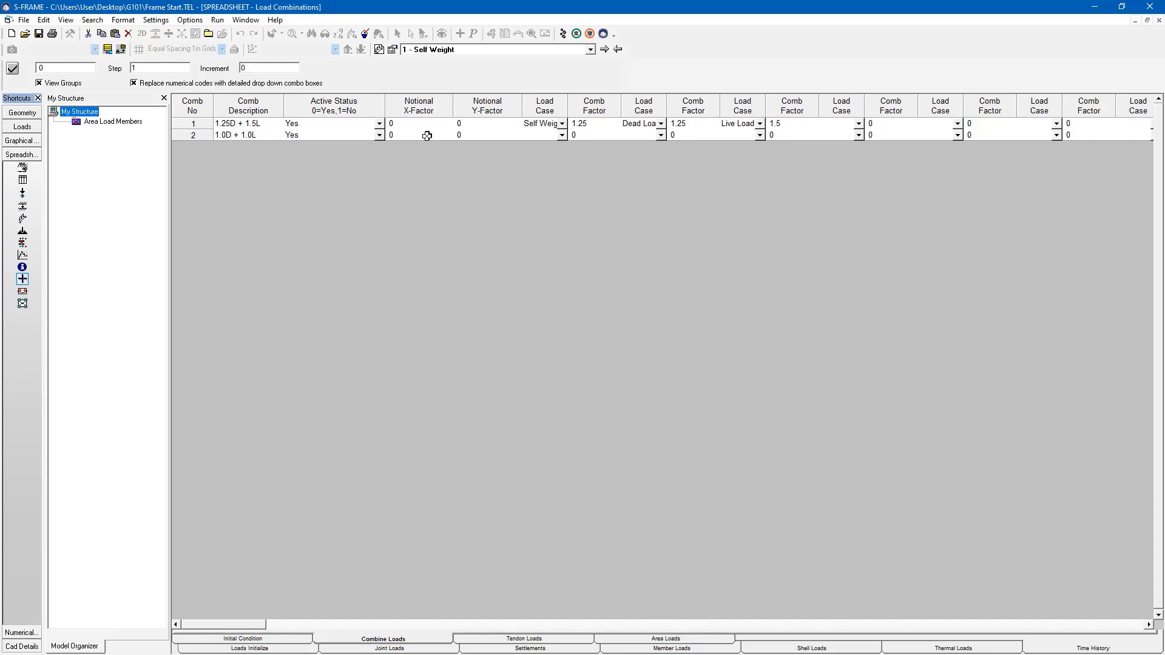
# Step: Add Self Weight and Dead Load to combination 2, each with factor 1
pyautogui.click(562, 135)
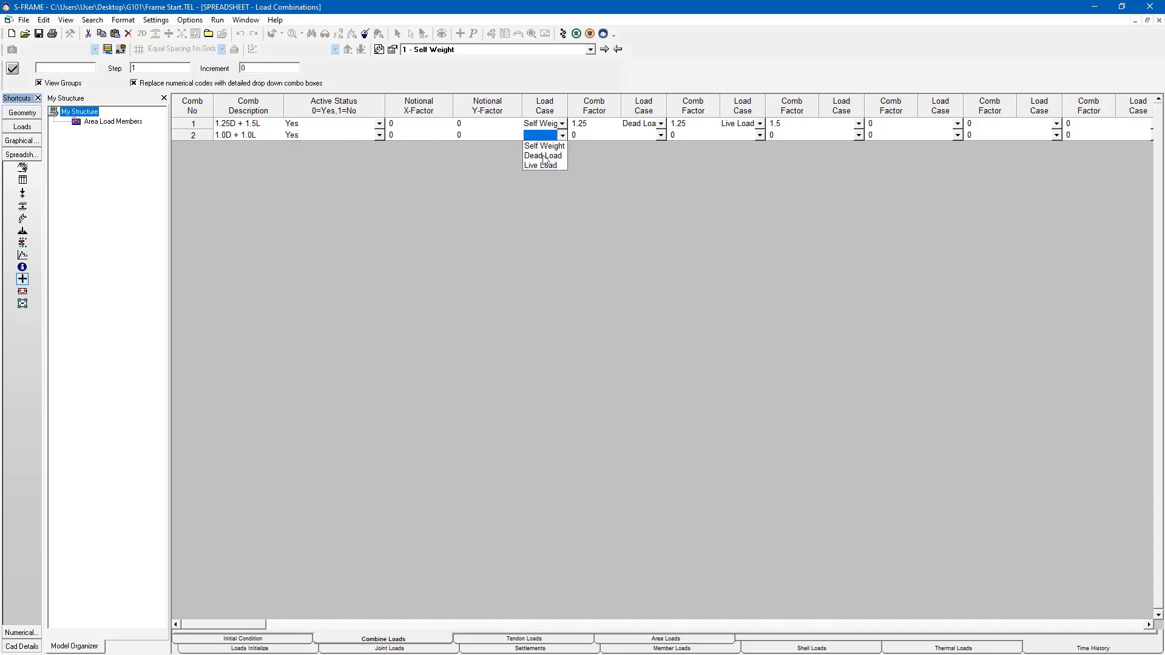
pyautogui.click(543, 146)
pyautogui.click(585, 134)
pyautogui.write('1')
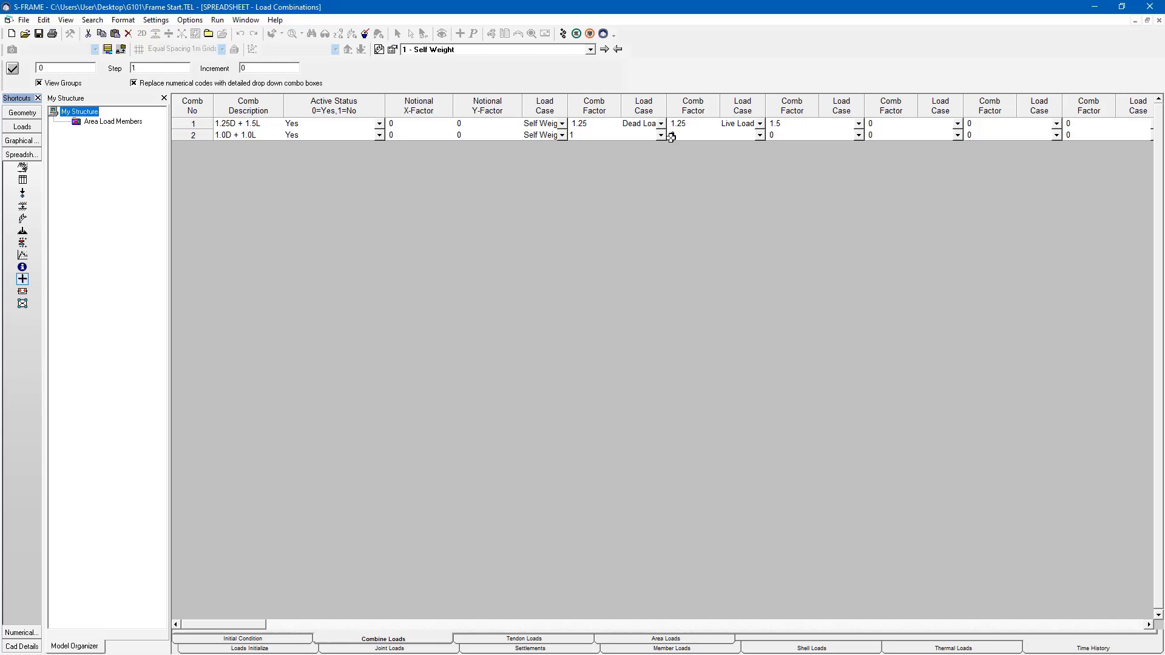
pyautogui.click(662, 135)
pyautogui.click(643, 156)
pyautogui.click(681, 135)
pyautogui.write('1')
# Step: Add Live Load at factor 1 to combination 2, commit, and return to the graphical loads view
pyautogui.click(759, 135)
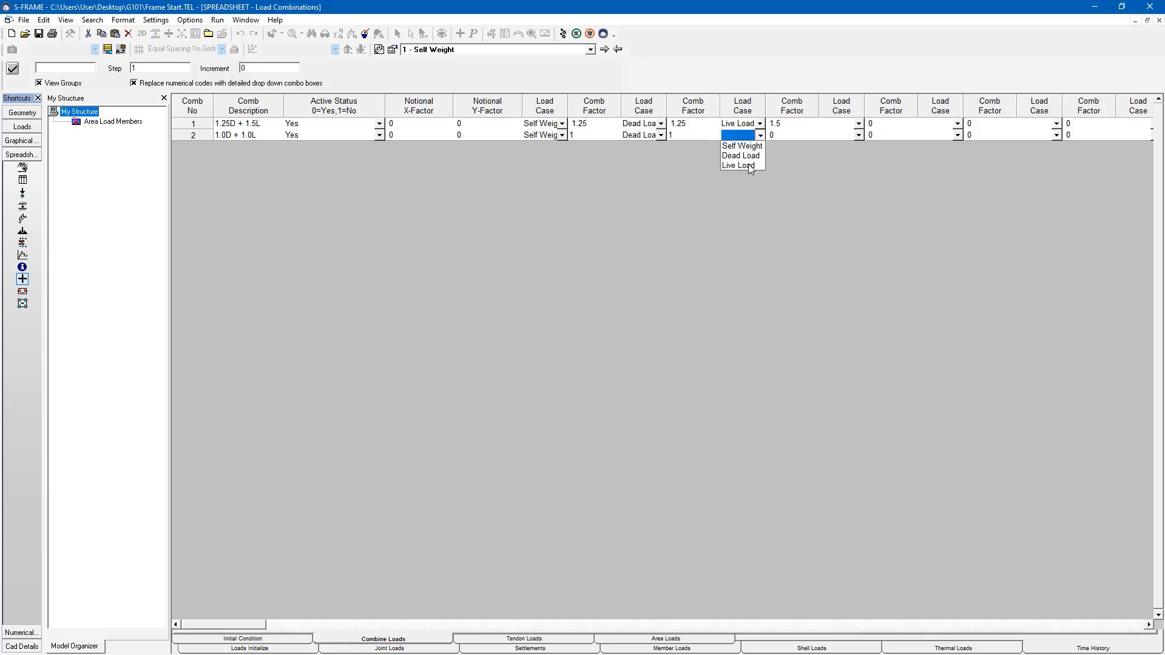
pyautogui.click(753, 165)
pyautogui.click(774, 134)
pyautogui.write('1')
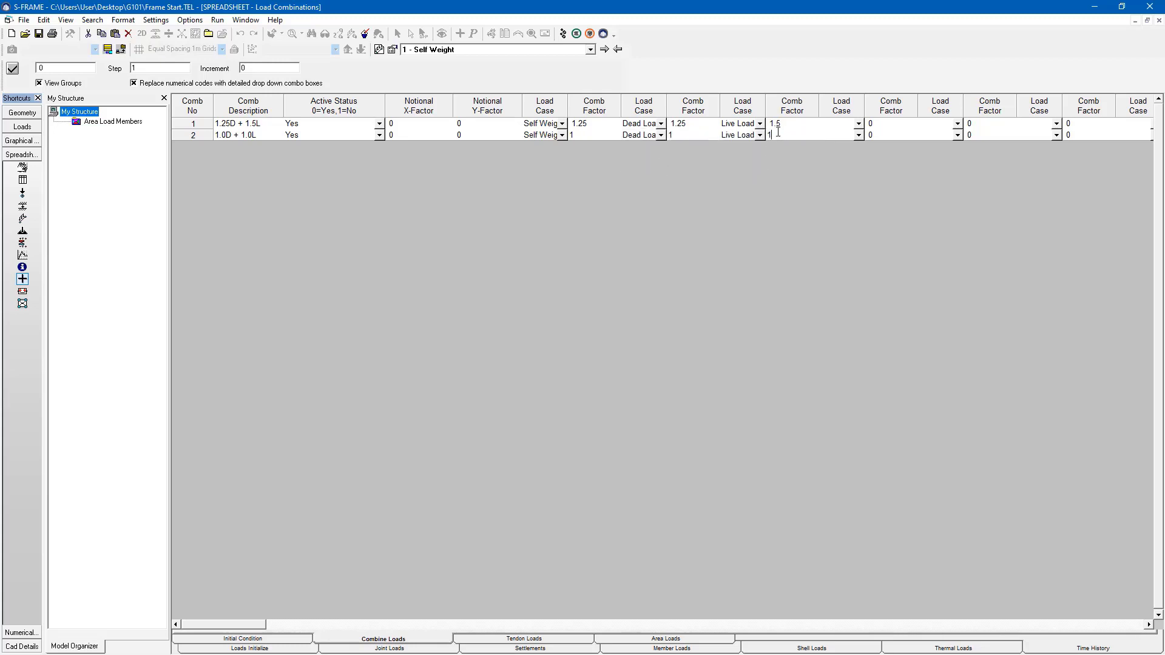
pyautogui.click(706, 125)
pyautogui.click(34, 128)
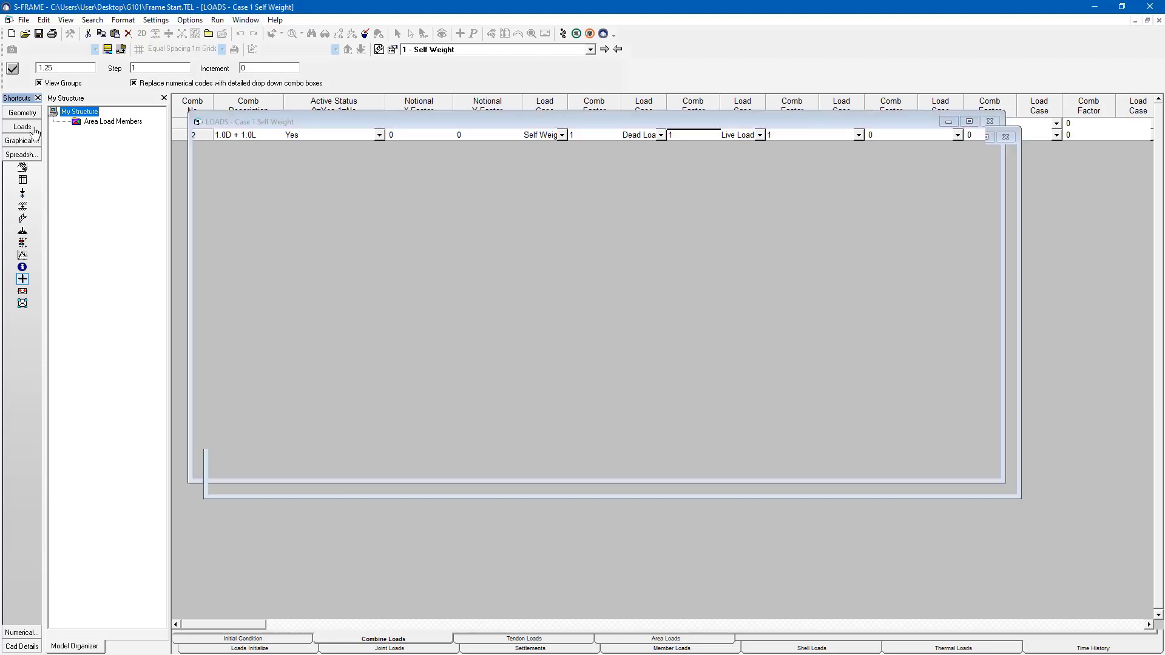
pyautogui.click(47, 21)
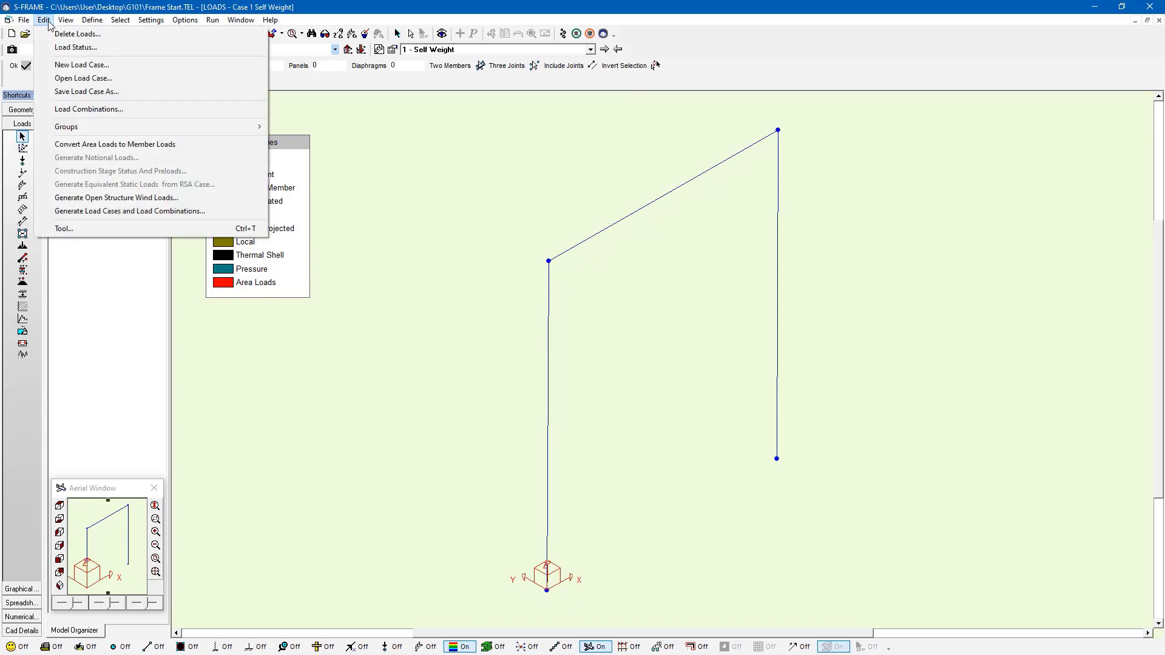
pyautogui.click(100, 216)
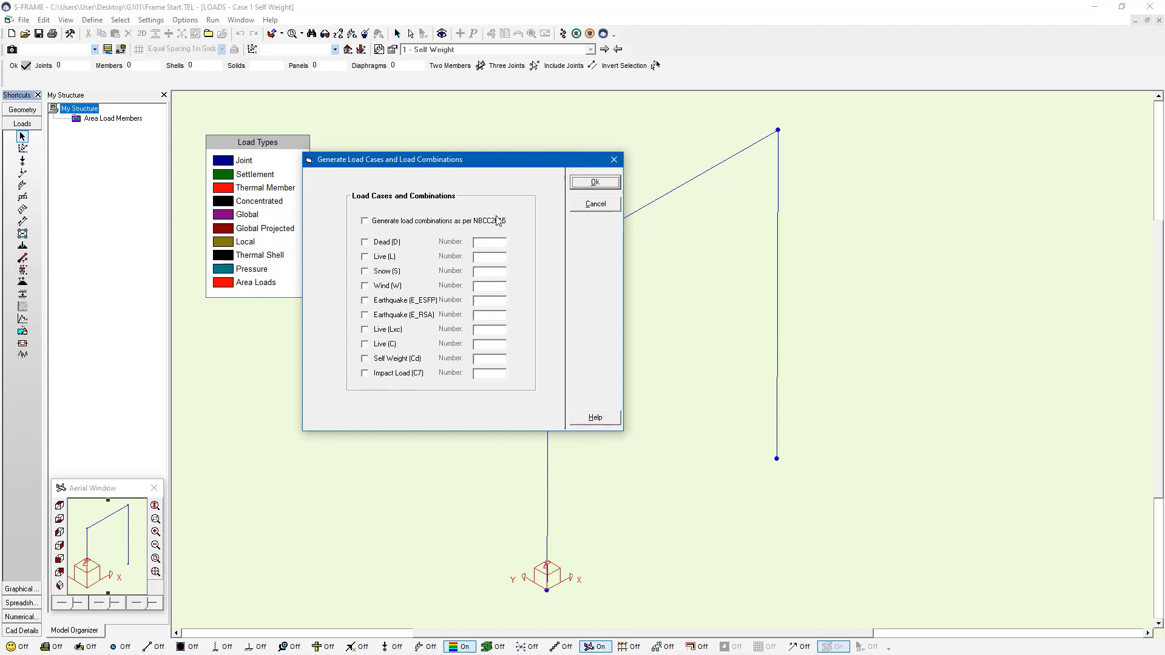
pyautogui.click(596, 204)
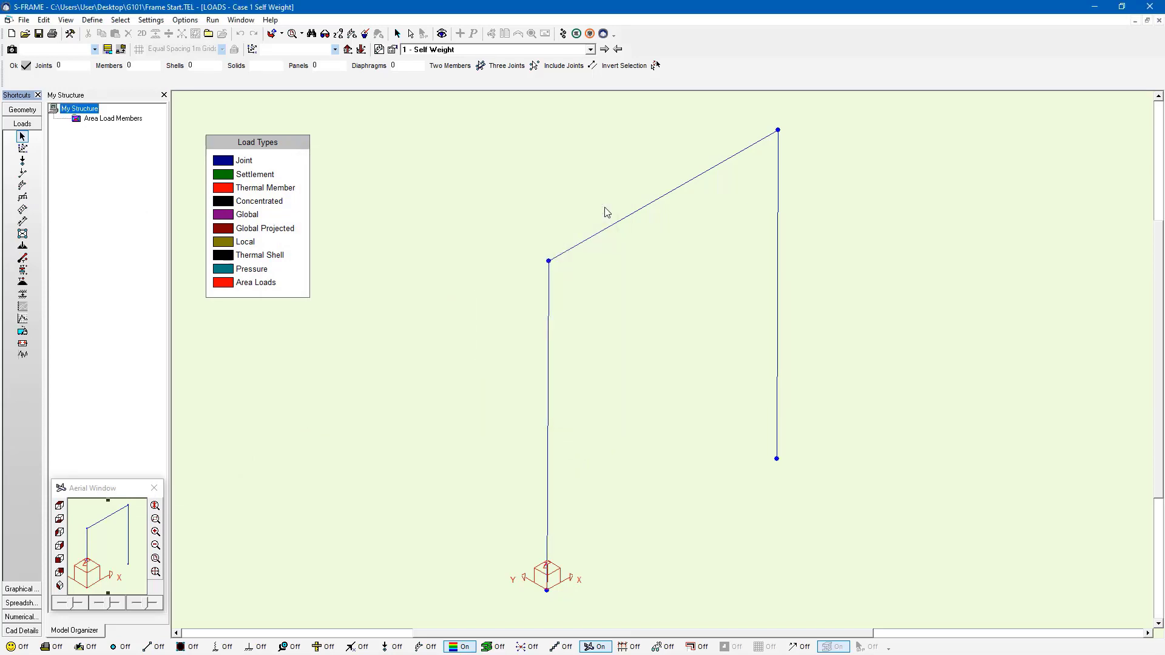